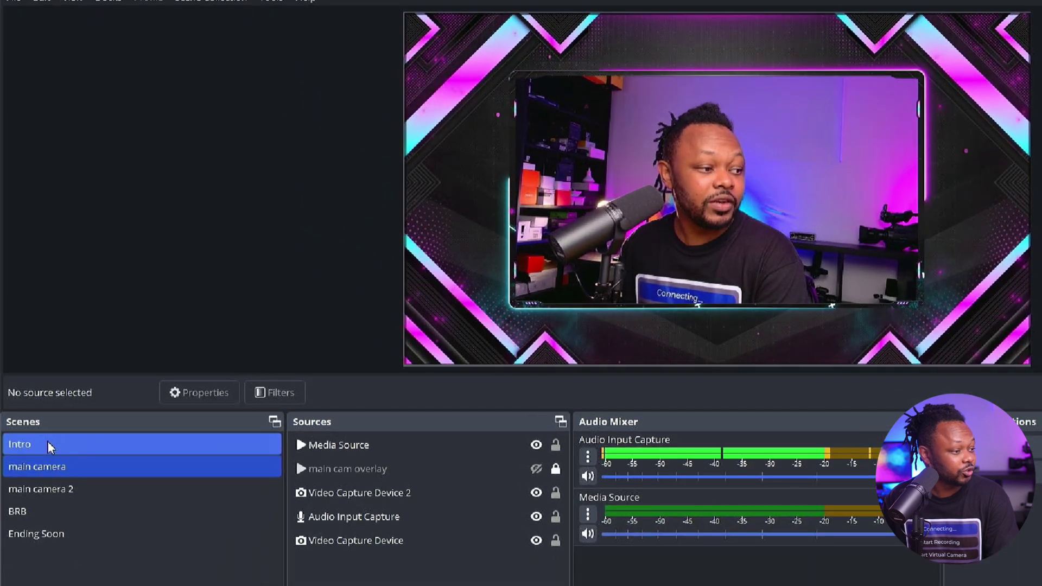
Switch to the Intro scene and go through its countdown screen and background music sources.
{"action": "left_click", "coordinate": [35, 358]}
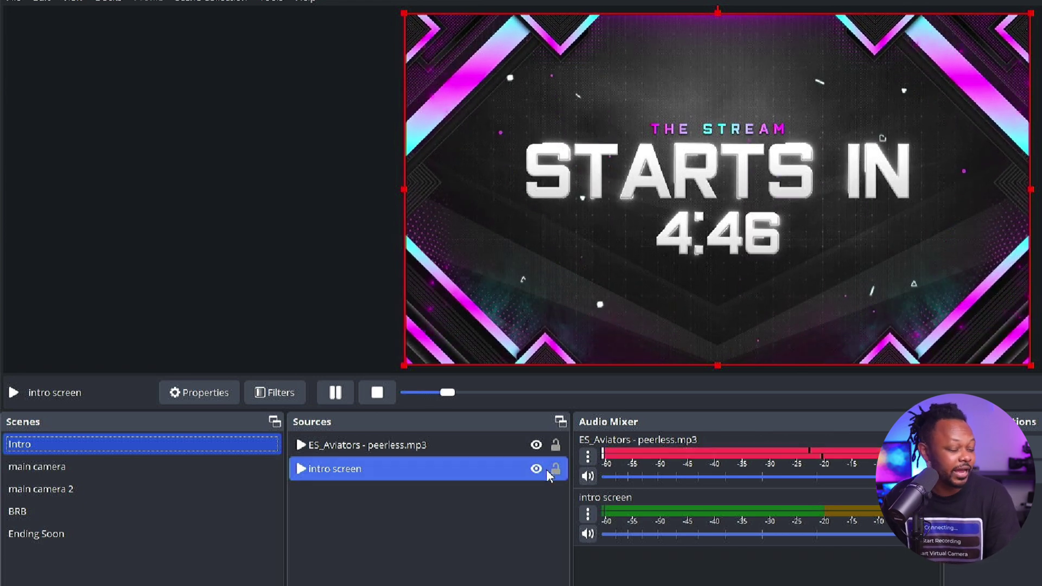
{"action": "left_click", "coordinate": [440, 454], "text": "ctrl"}
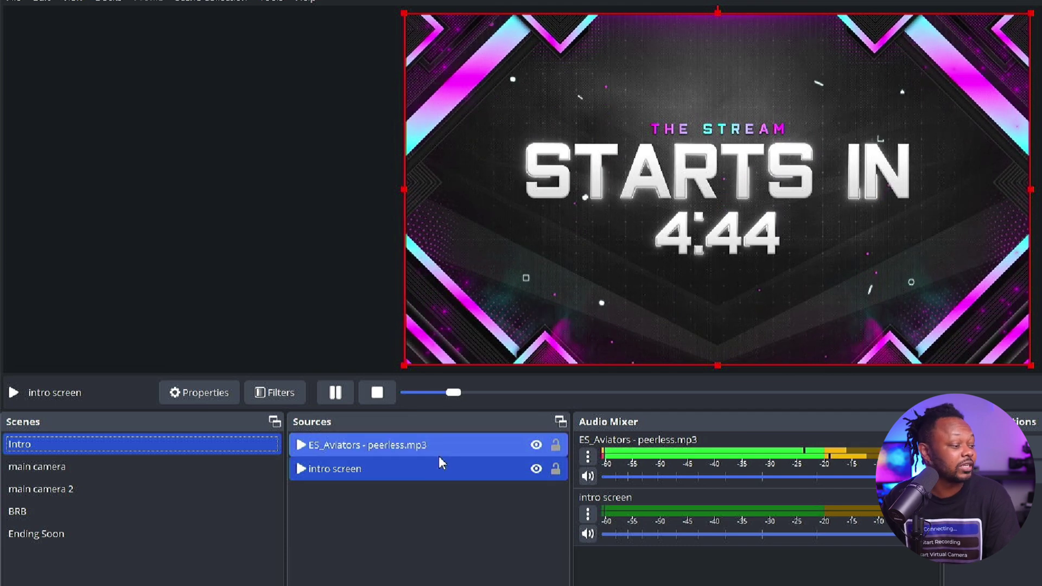
{"action": "left_click", "coordinate": [321, 468]}
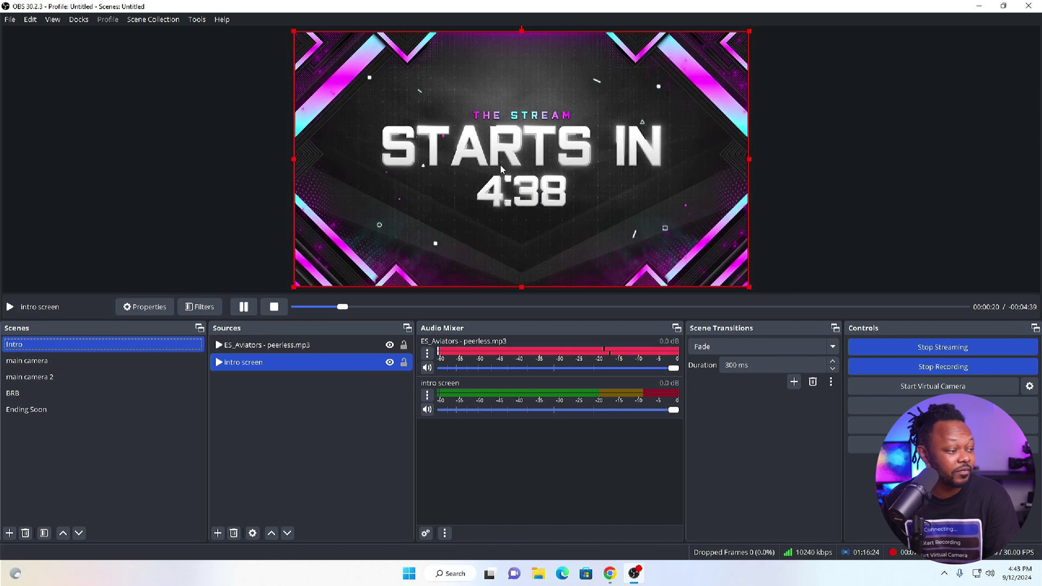
{"action": "left_click", "coordinate": [282, 345], "text": "ctrl"}
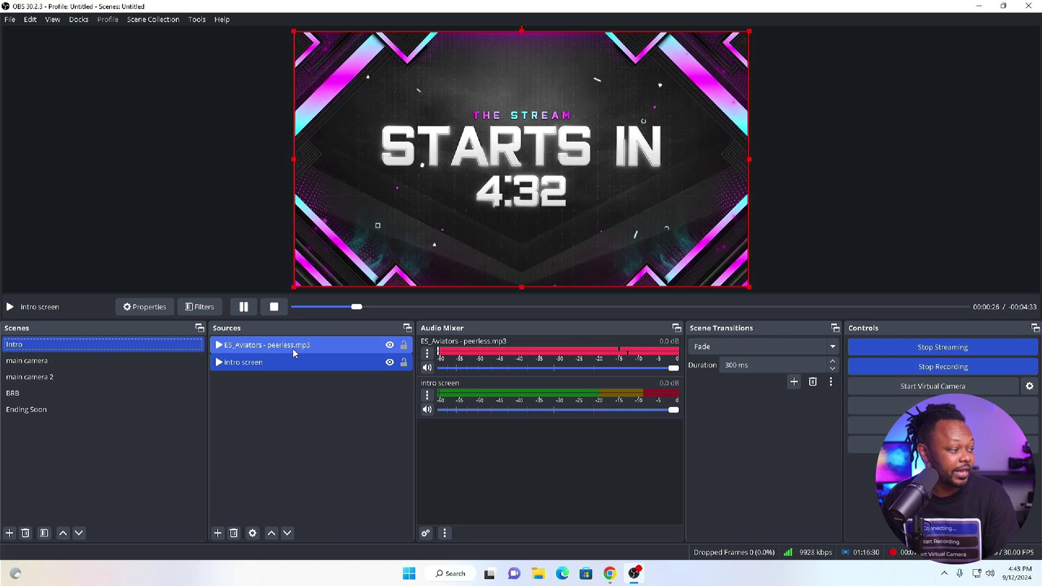
Show the main camera scene and go through its capture and overlay sources, then show the main camera 2 scene.
{"action": "left_click", "coordinate": [28, 364]}
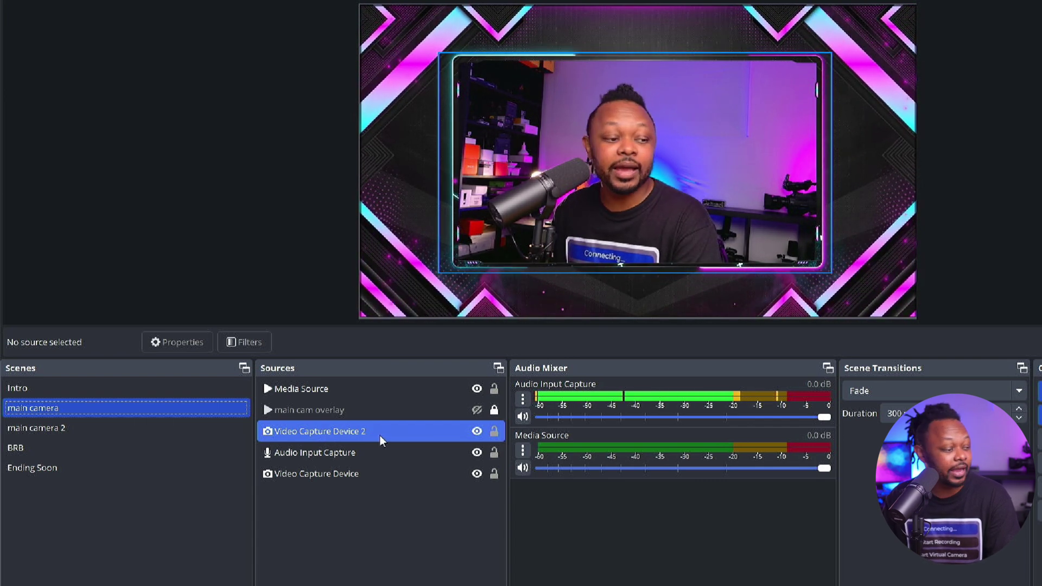
{"action": "left_click", "coordinate": [349, 454]}
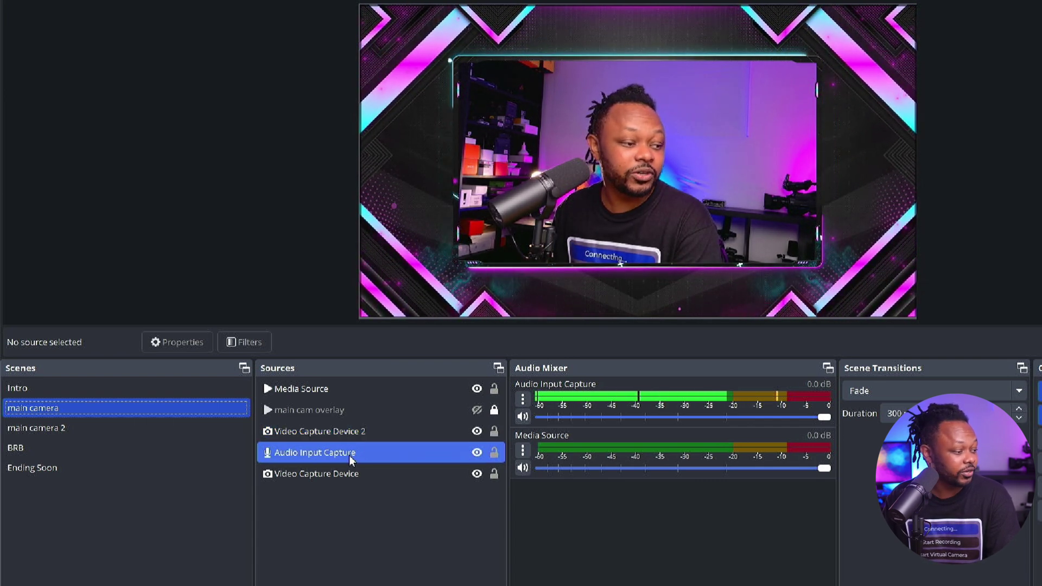
{"action": "left_click", "coordinate": [348, 473]}
{"action": "left_click", "coordinate": [367, 411]}
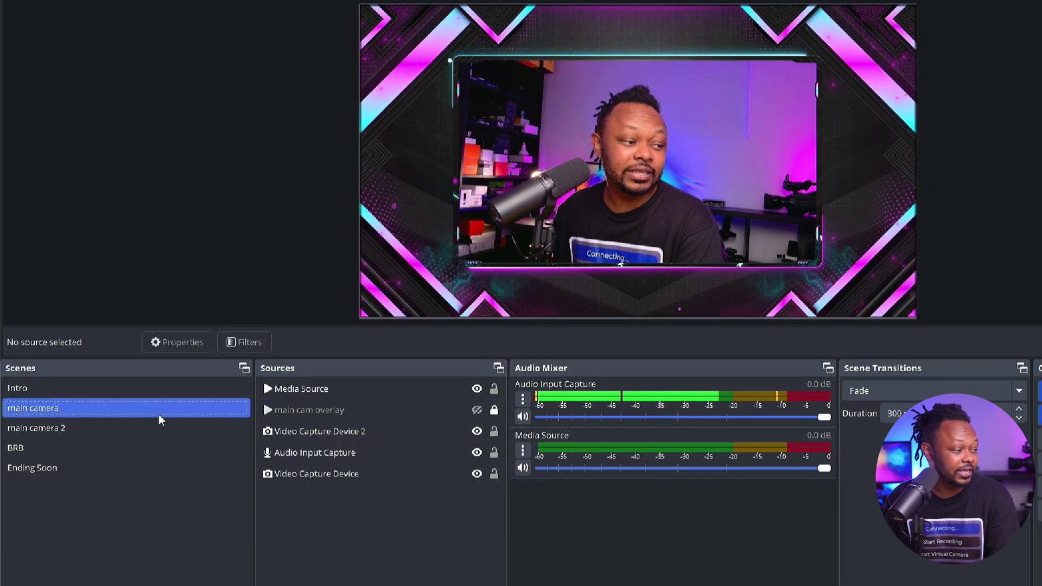
{"action": "left_click", "coordinate": [91, 432]}
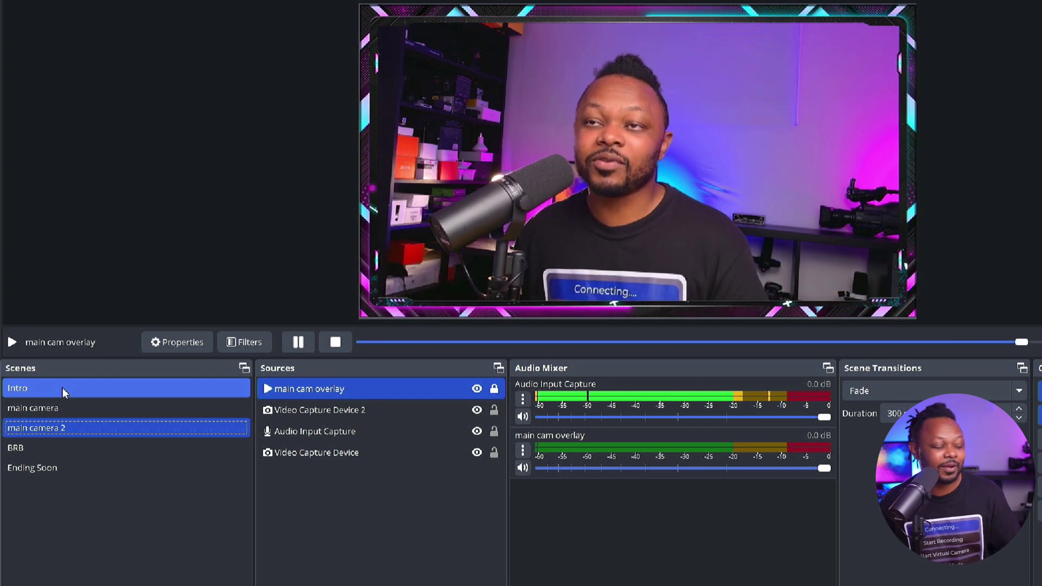
Show the BRB scene with its music, microphone and screen sources, then show the Ending Soon scene.
{"action": "left_click", "coordinate": [29, 448]}
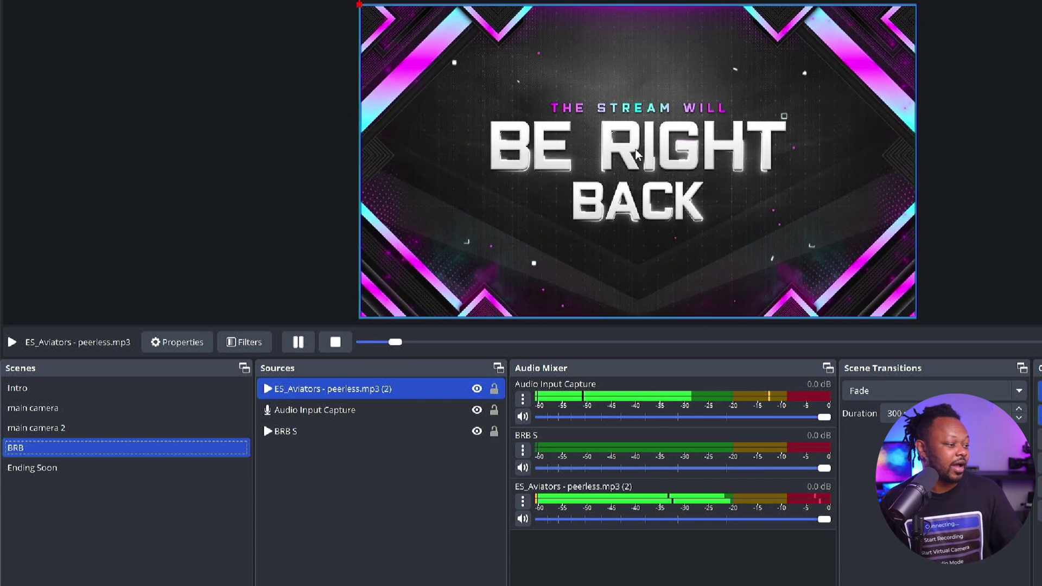
{"action": "left_click", "coordinate": [319, 410], "text": "ctrl"}
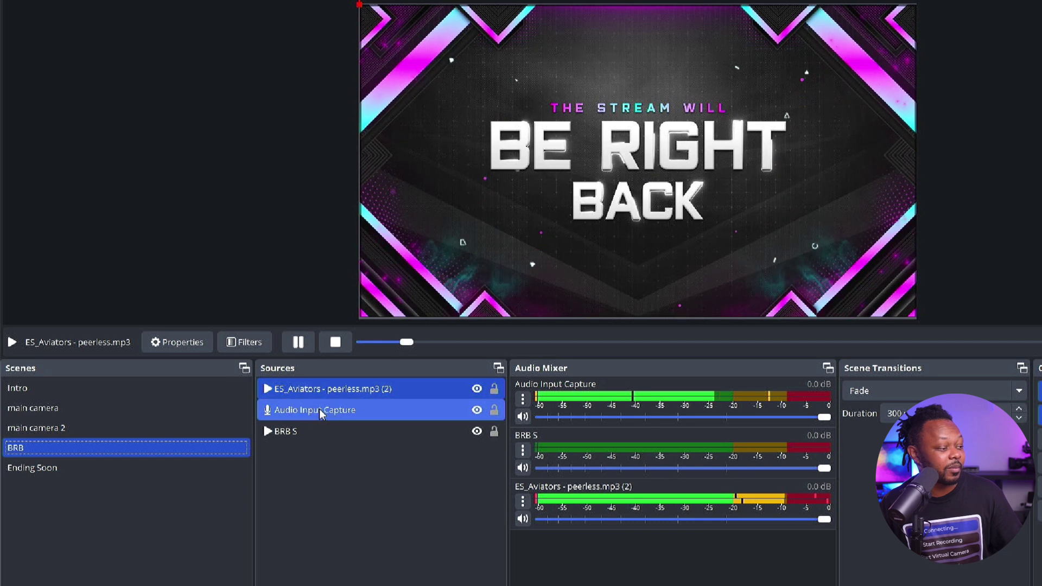
{"action": "left_click", "coordinate": [302, 433]}
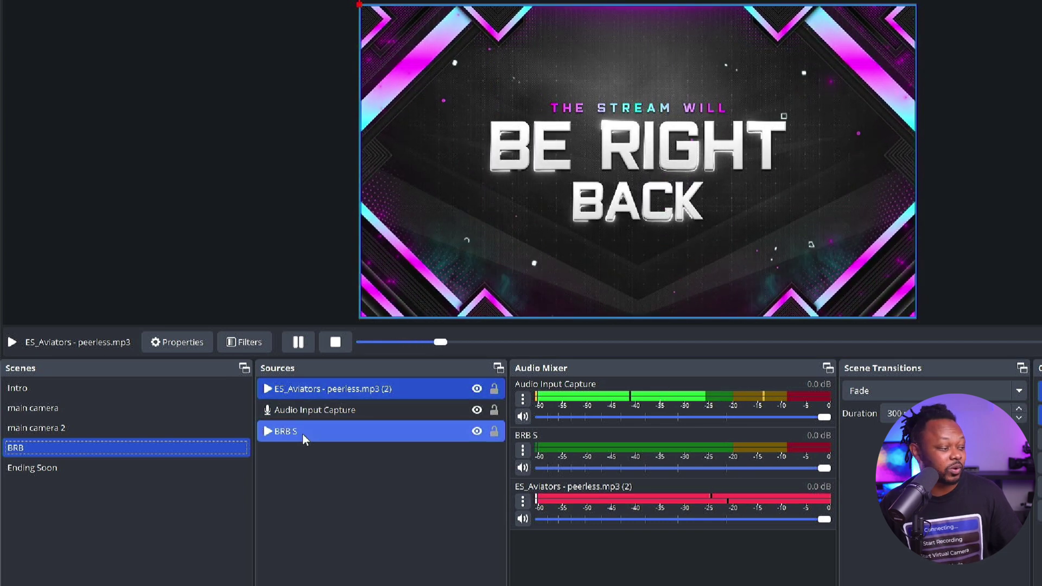
{"action": "left_click", "coordinate": [202, 449]}
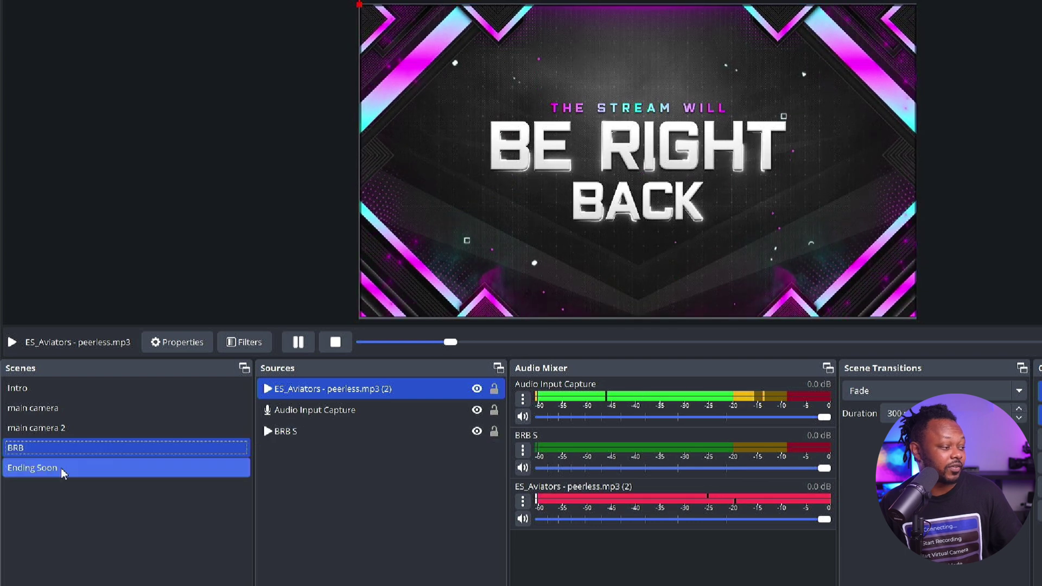
{"action": "left_click", "coordinate": [62, 469]}
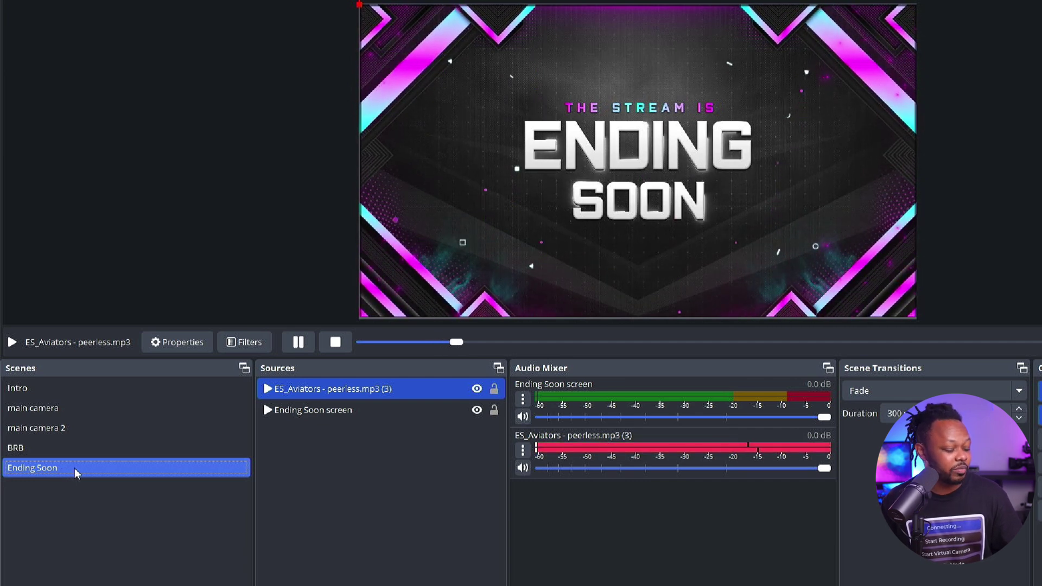
{"action": "left_click", "coordinate": [91, 404]}
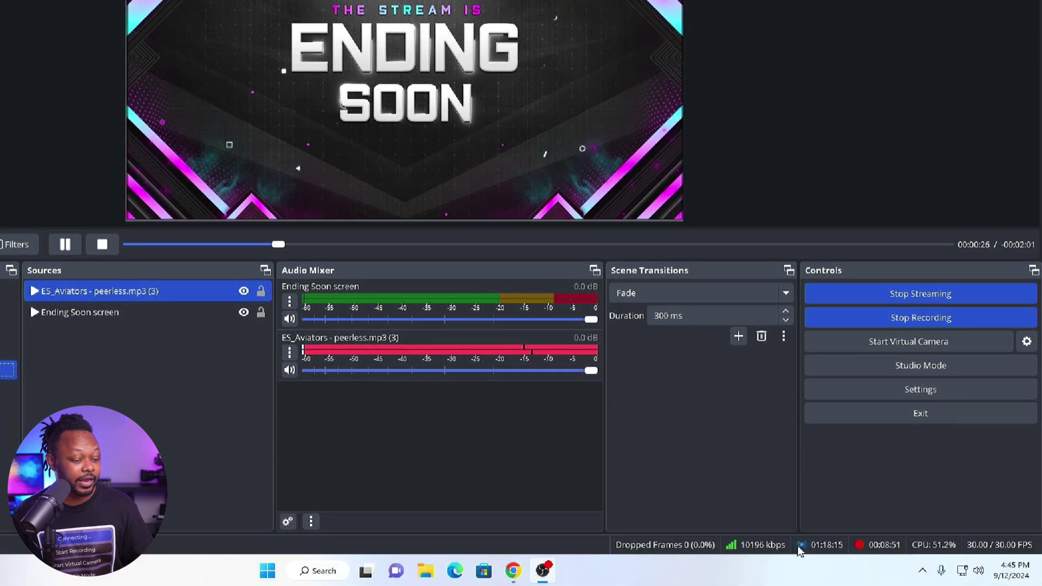
Open the OBS settings and review the output configuration for both streaming and recording.
{"action": "left_click", "coordinate": [910, 391]}
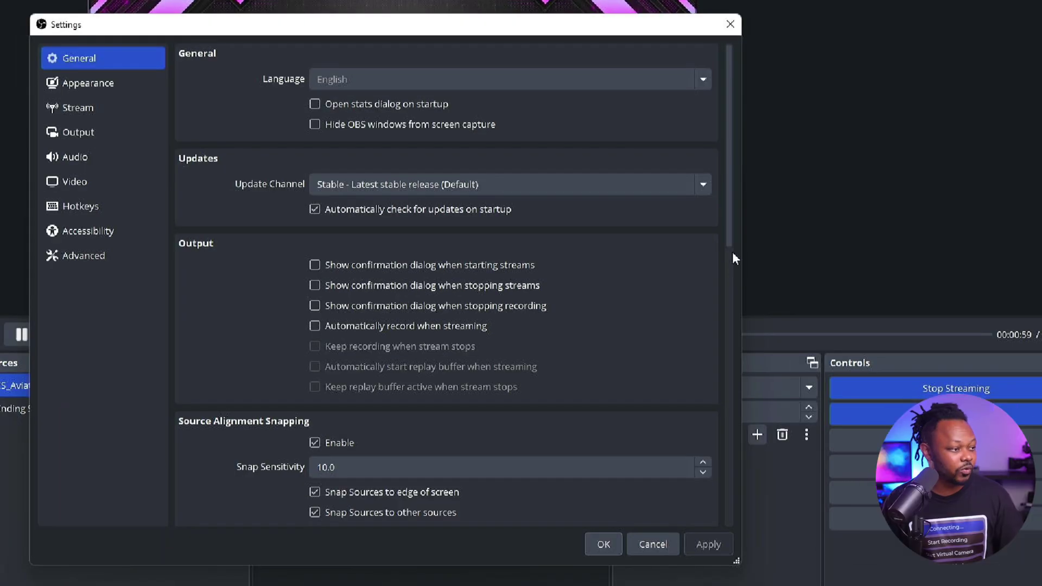
{"action": "left_click_drag", "start_coordinate": [239, 28], "coordinate": [356, 32]}
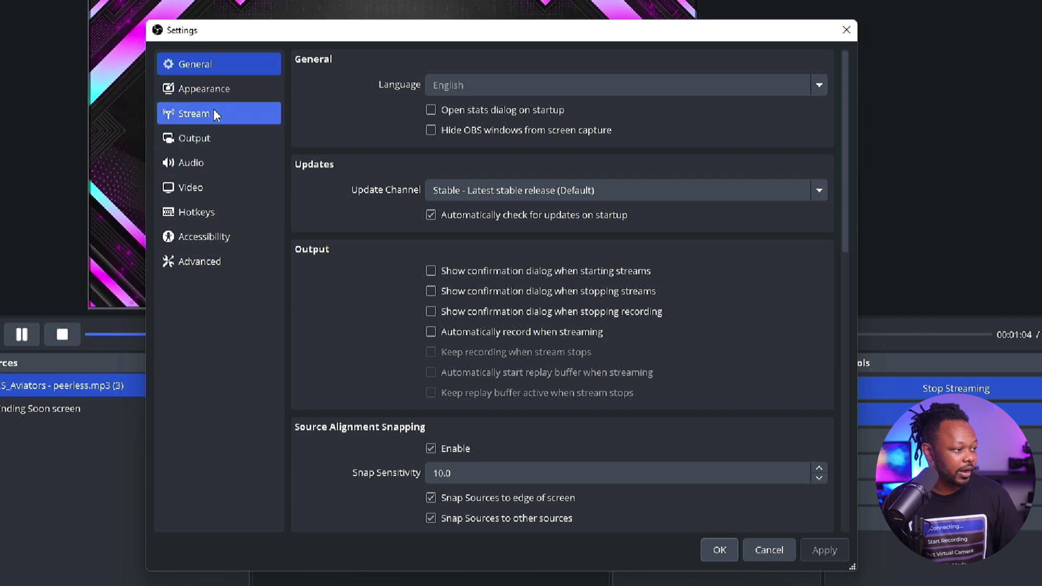
{"action": "left_click", "coordinate": [214, 137]}
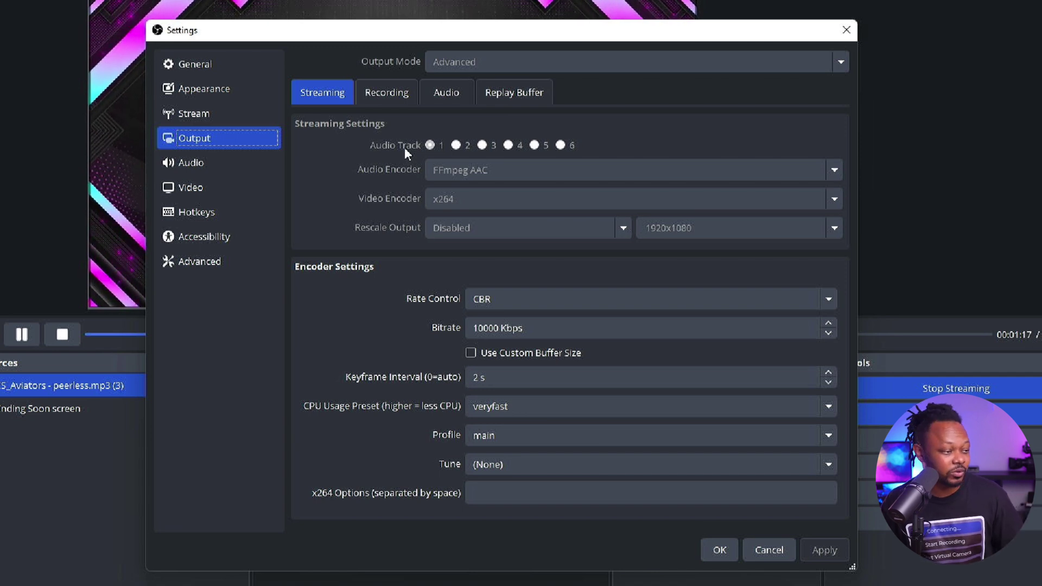
{"action": "left_click", "coordinate": [384, 87]}
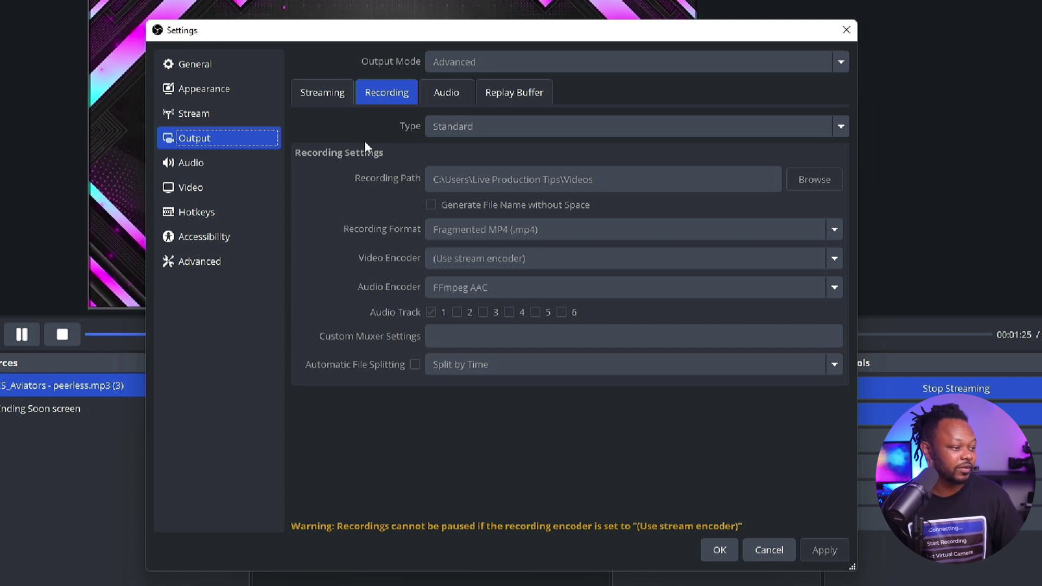
{"action": "left_click", "coordinate": [330, 95]}
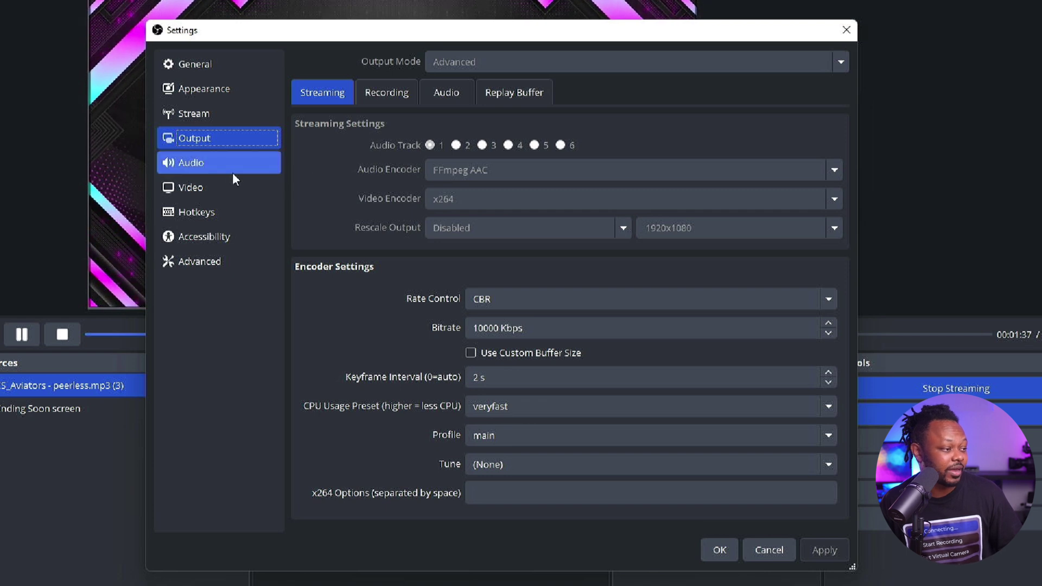
Check the video resolution and frame rate settings and the streaming bitrate, then close the settings.
{"action": "left_click", "coordinate": [204, 188]}
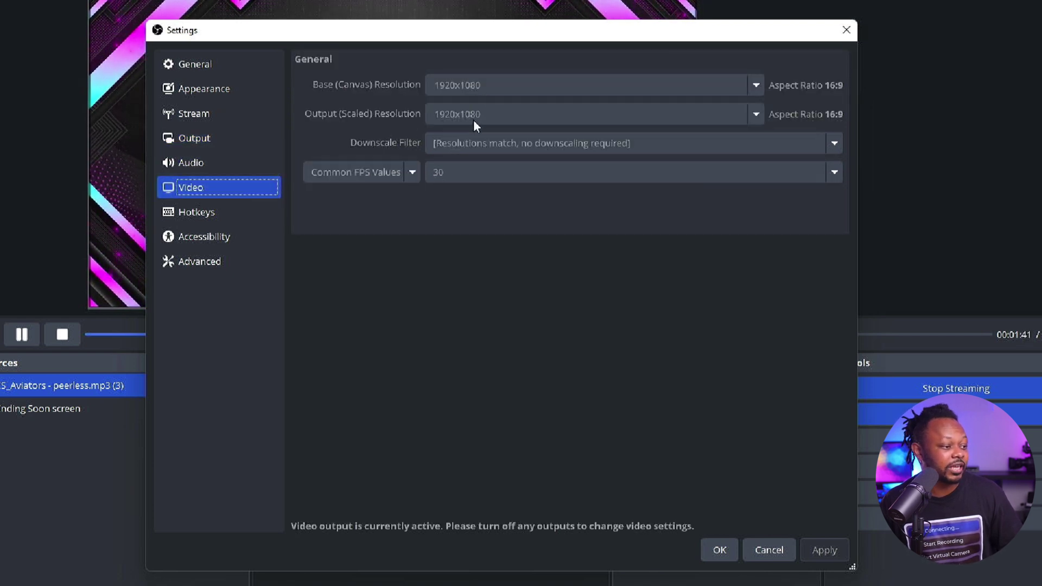
{"action": "left_click", "coordinate": [202, 141]}
{"action": "left_click", "coordinate": [504, 332]}
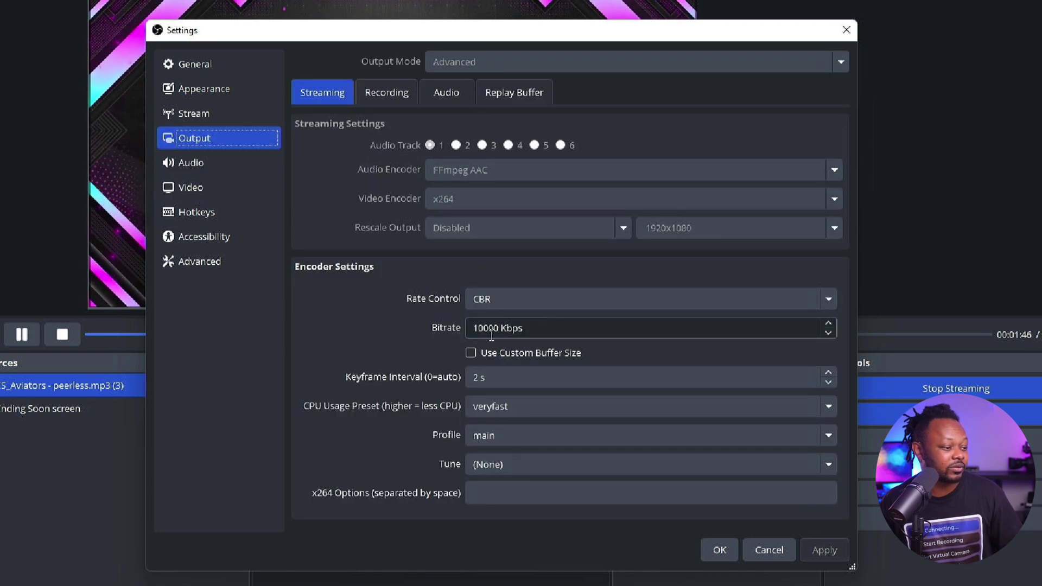
{"action": "left_click", "coordinate": [719, 550]}
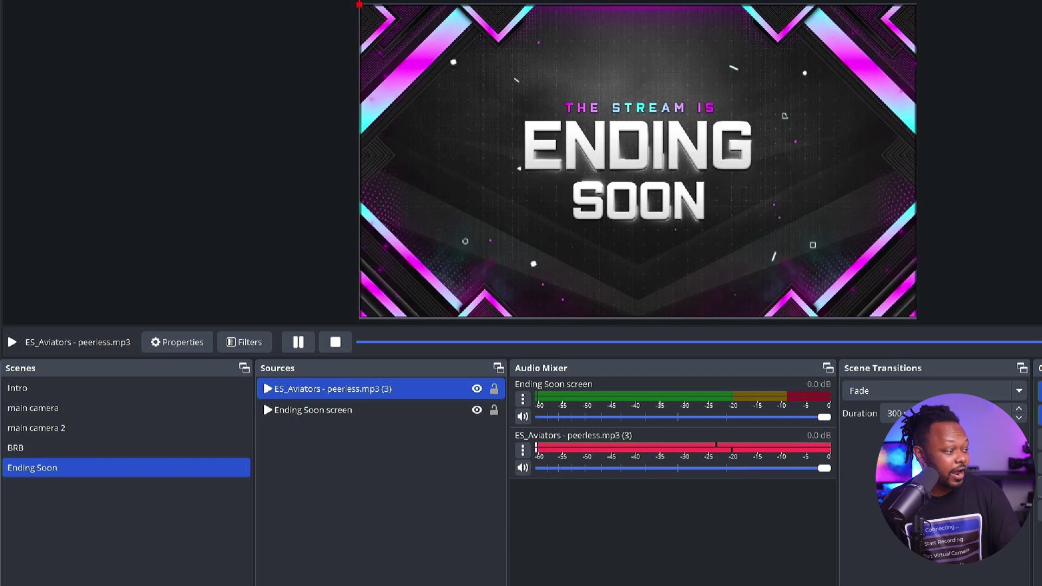
Switch to the main camera scene and restore the OBS window from its maximized size.
{"action": "left_click", "coordinate": [35, 409]}
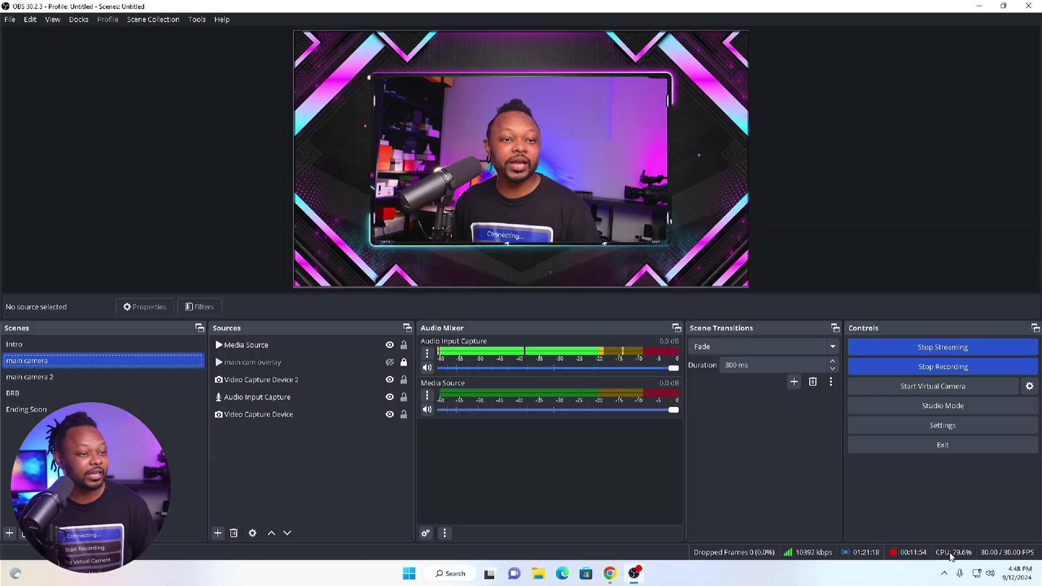
{"action": "left_click", "coordinate": [1003, 8]}
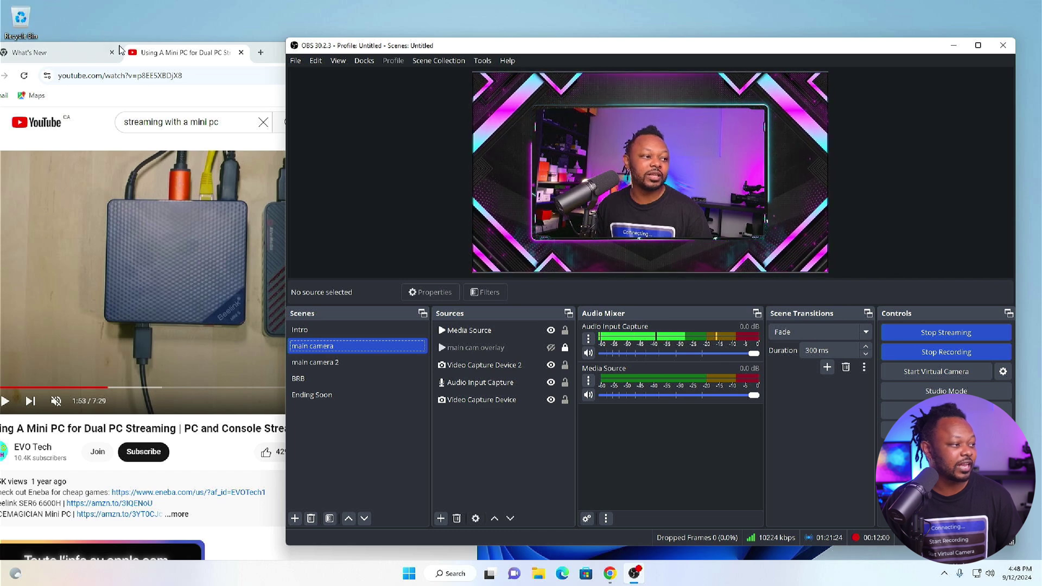
Bring the Chrome window with the YouTube mini PC streaming video fully into view and play the video.
{"action": "left_click", "coordinate": [143, 52]}
{"action": "left_click_drag", "start_coordinate": [271, 52], "coordinate": [348, 64]}
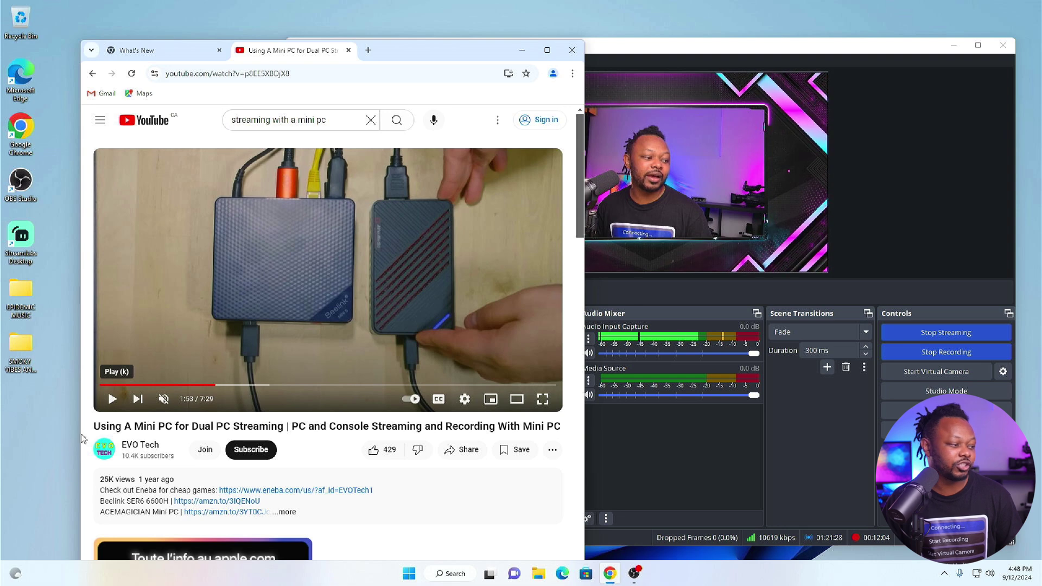
{"action": "left_click", "coordinate": [112, 400]}
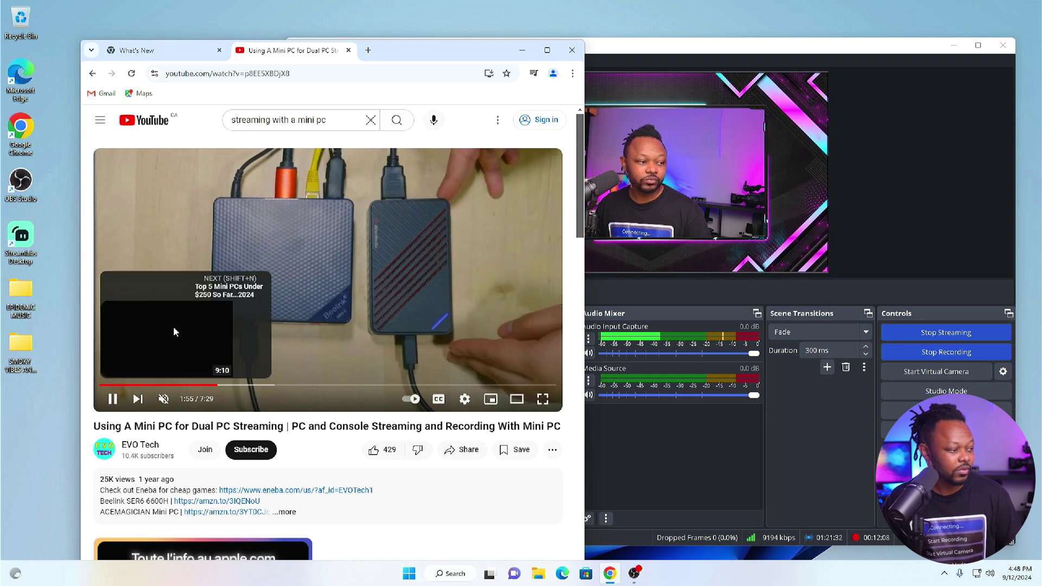
{"action": "scroll", "coordinate": [191, 319], "scroll_direction": "down", "scroll_amount": 1}
{"action": "scroll", "coordinate": [193, 323], "scroll_direction": "up", "scroll_amount": 1}
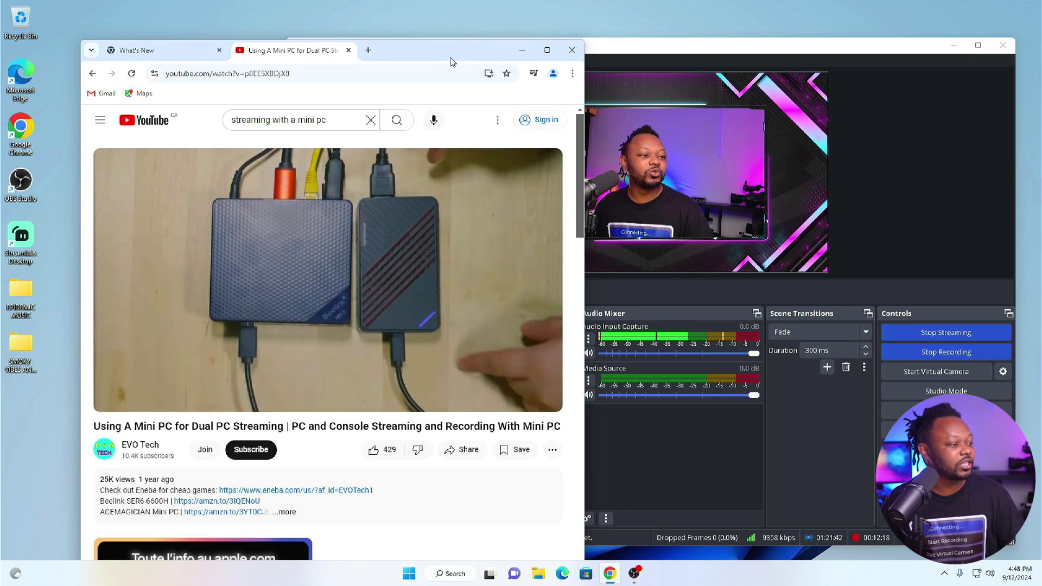
Rearrange the Chrome and OBS windows on the desktop, leaving the playing YouTube video in front.
{"action": "left_click_drag", "start_coordinate": [451, 56], "coordinate": [393, 22]}
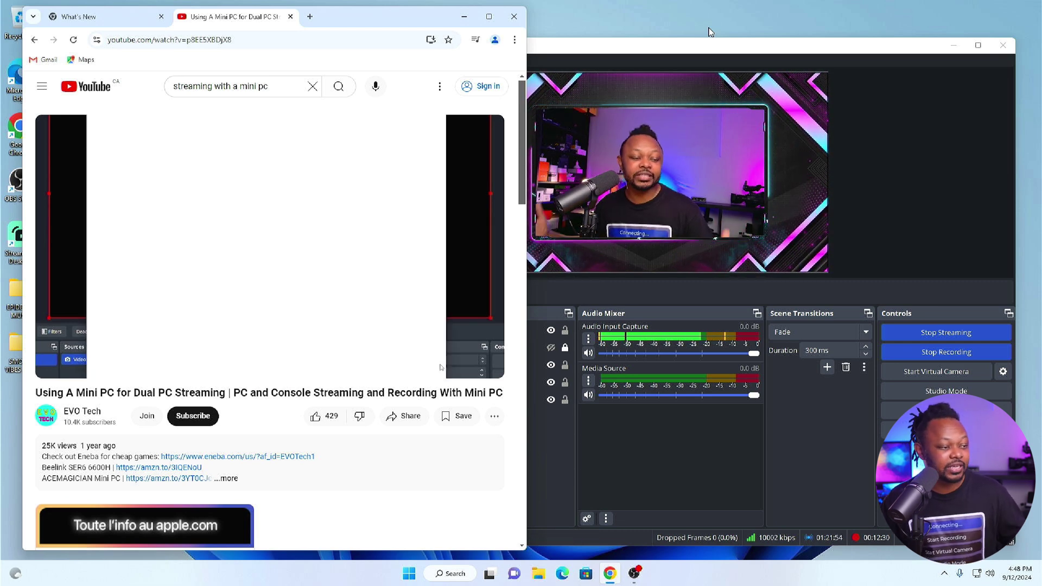
{"action": "left_click_drag", "start_coordinate": [714, 47], "coordinate": [719, 46]}
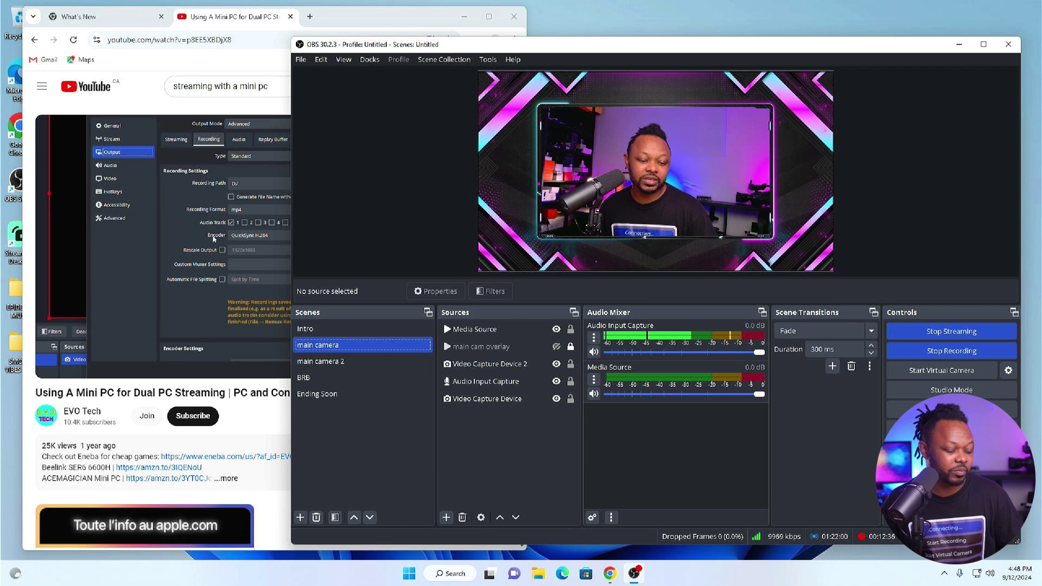
{"action": "left_click", "coordinate": [388, 18]}
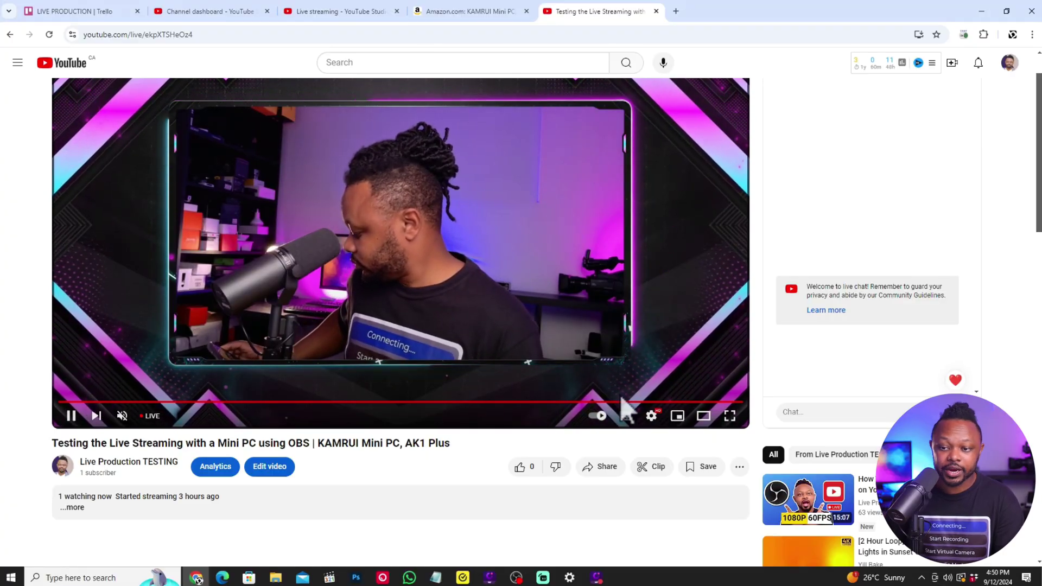
Check the playback quality of the live test stream on its YouTube page.
{"action": "left_click", "coordinate": [667, 421]}
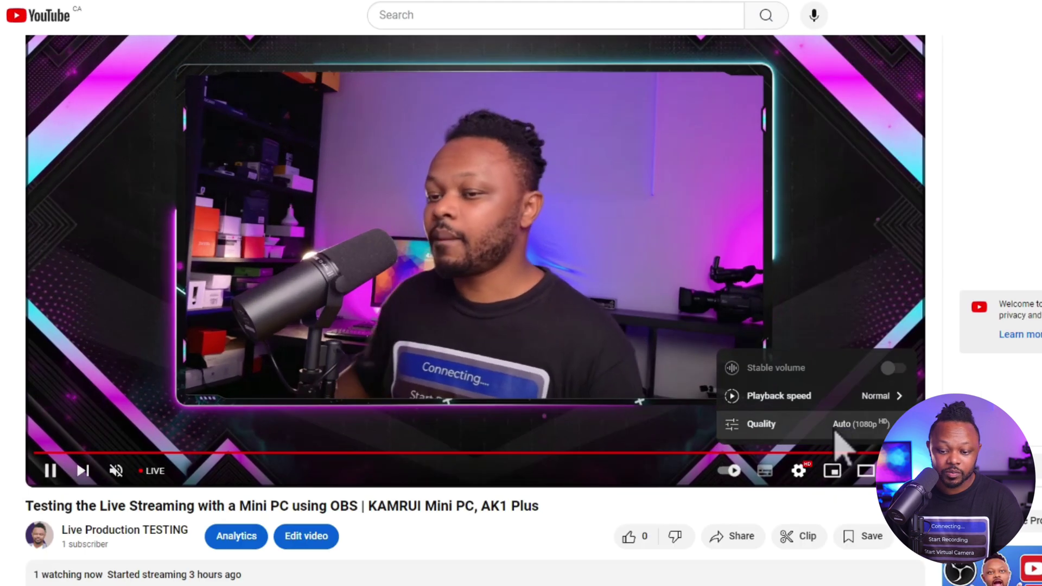
{"action": "left_click", "coordinate": [854, 265]}
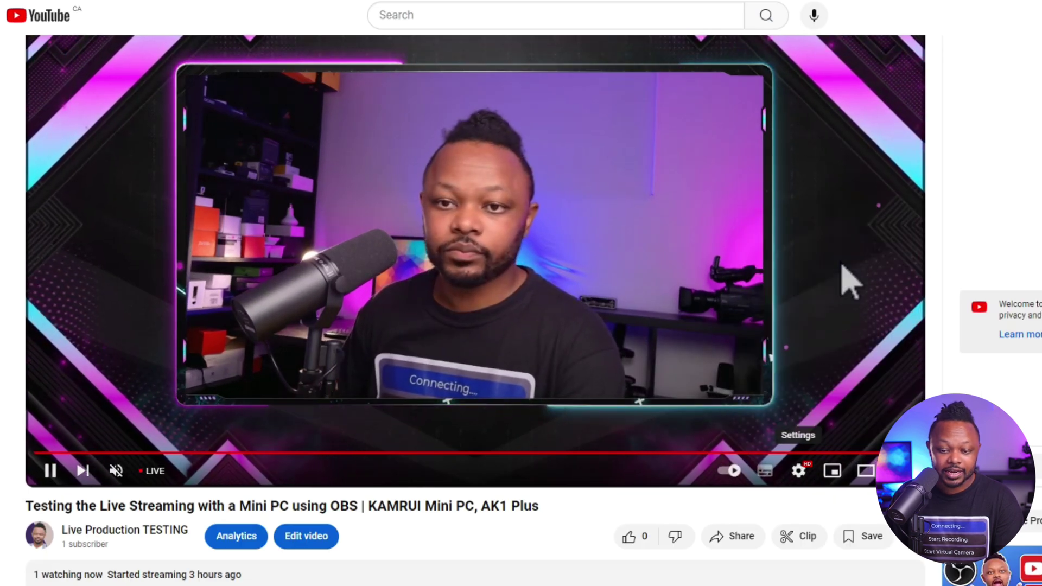